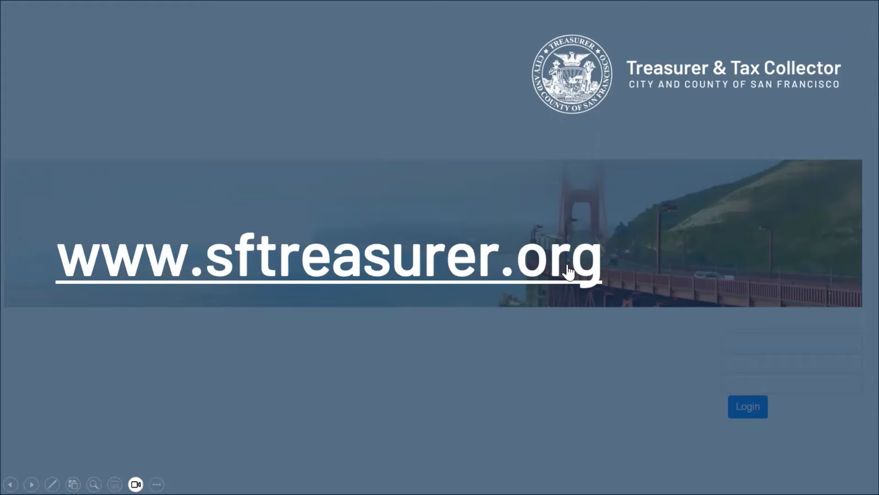
pyautogui.click(496, 272)
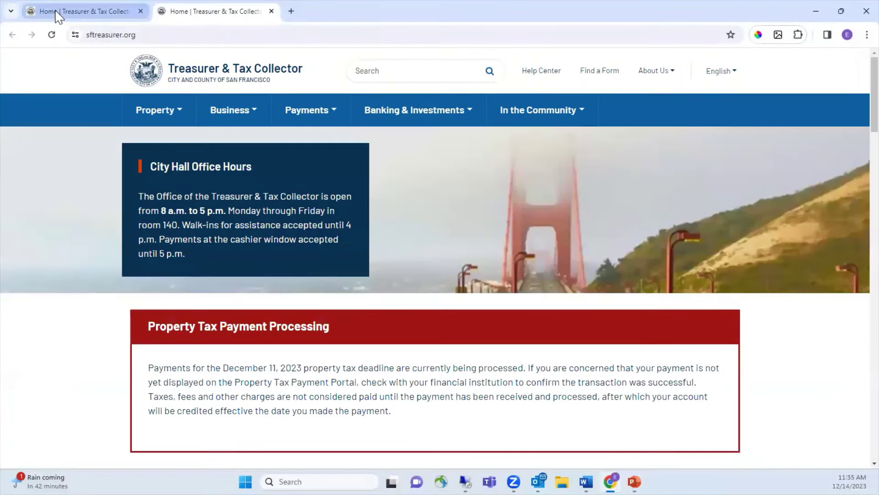
# Go through the File Annual Business Tax Returns card to the 2023 filing login page
pyautogui.click(79, 13)
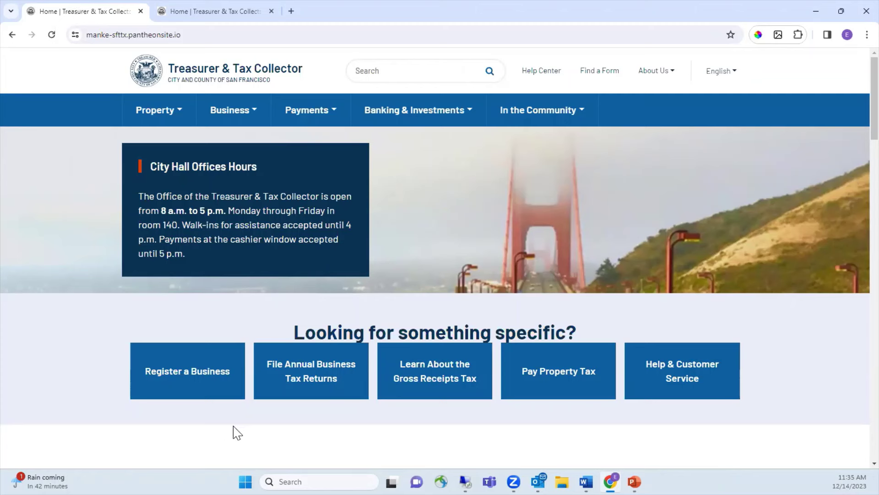
pyautogui.click(292, 372)
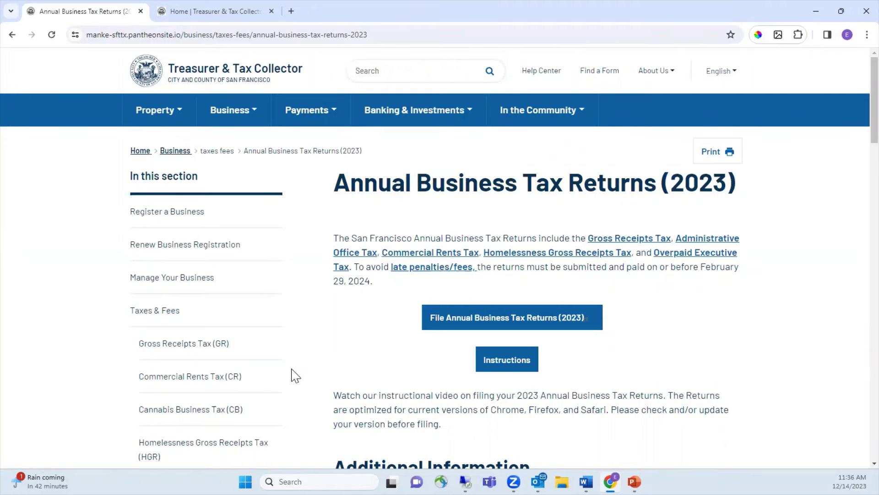
pyautogui.scroll(-2, 296, 375)
pyautogui.scroll(-1, 298, 373)
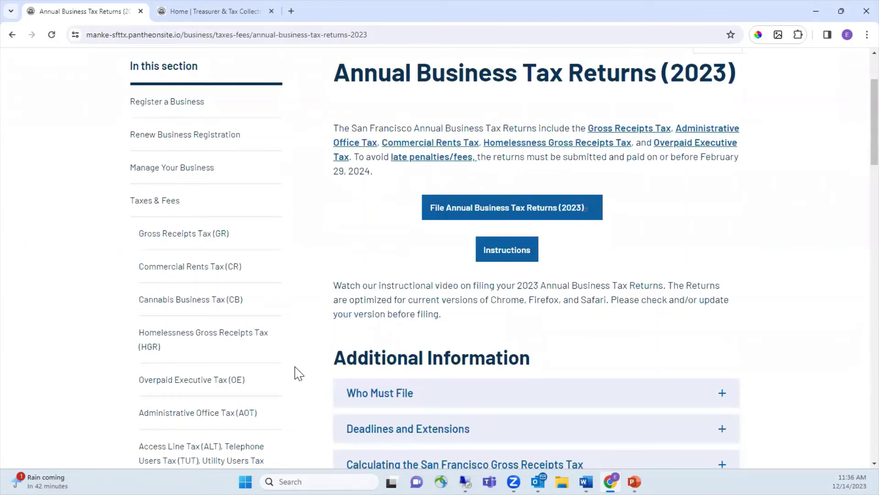
pyautogui.scroll(2, 304, 364)
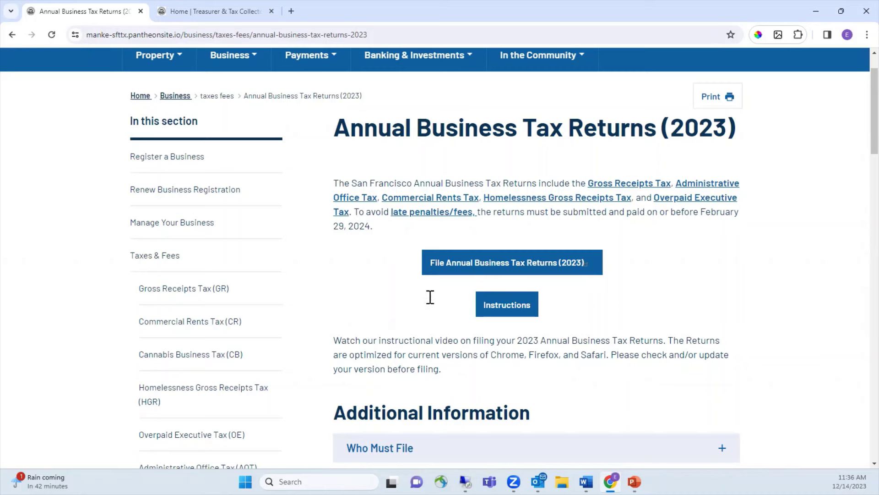
pyautogui.click(452, 269)
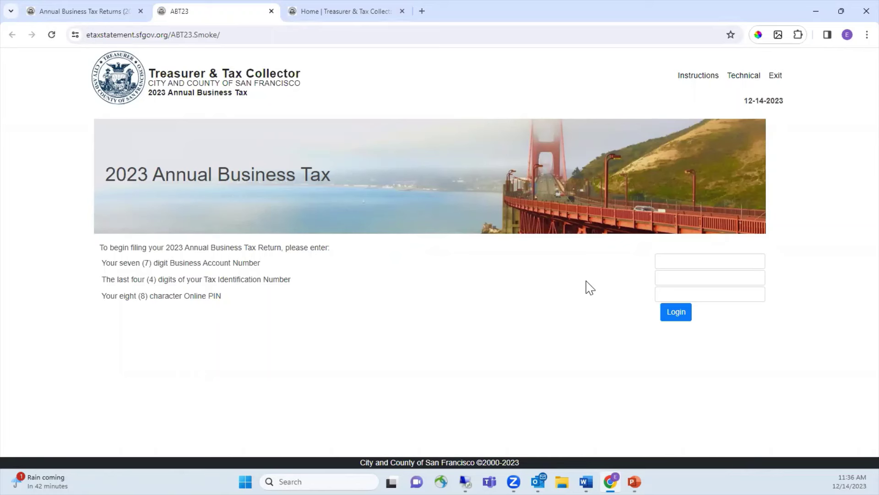
# Log in with the business account number, last four TIN digits and online PIN
pyautogui.click(708, 261)
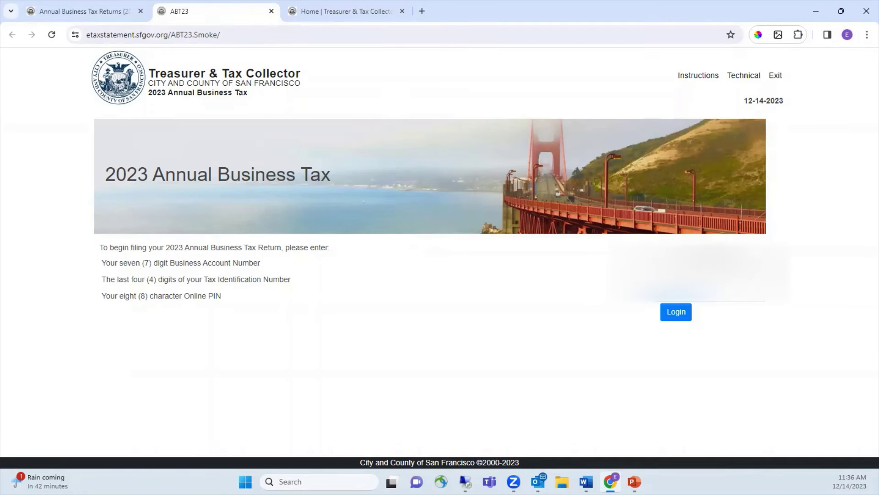
pyautogui.press('Return')
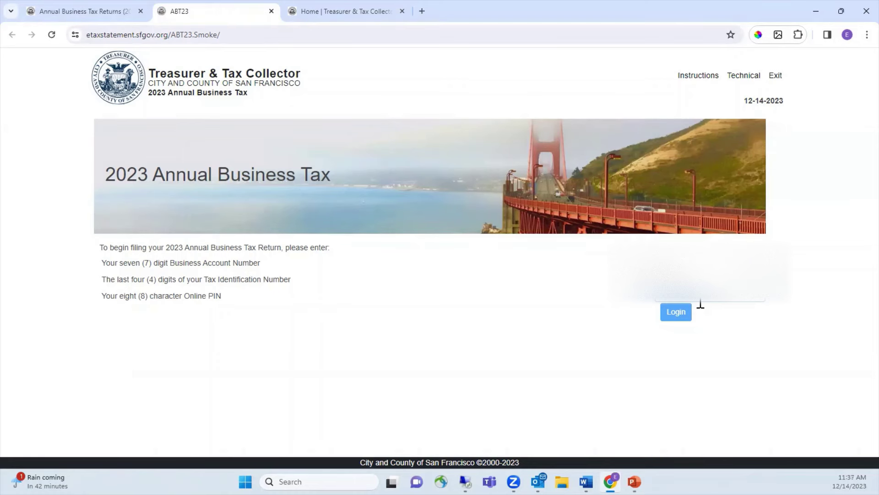
pyautogui.click(686, 317)
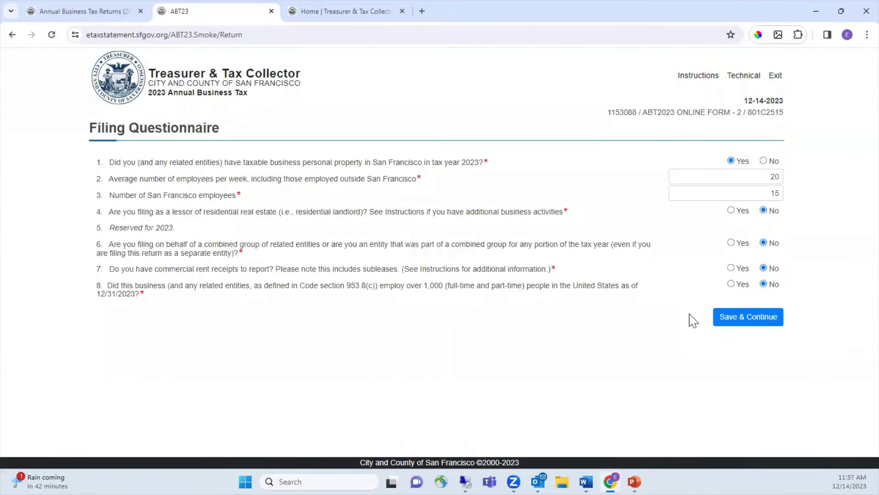
# Answer Yes to question 4 about being a lessor of residential real estate
pyautogui.click(731, 211)
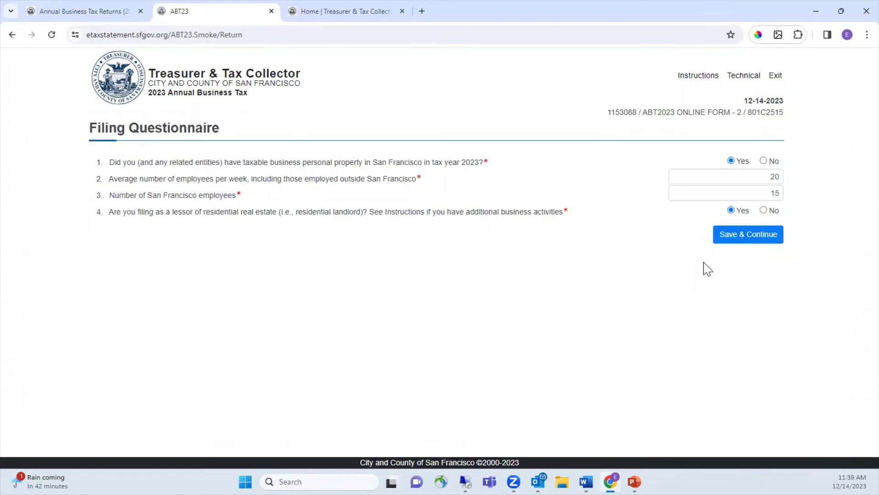
# Change question 4 back to No so questions 5–8 reappear
pyautogui.click(763, 211)
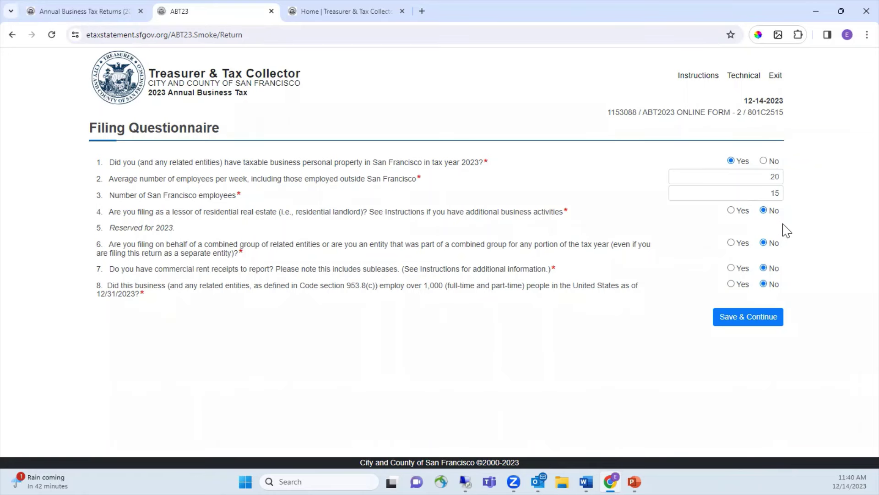
# Save the Filing Questionnaire and continue to the Filing Menu
pyautogui.click(738, 320)
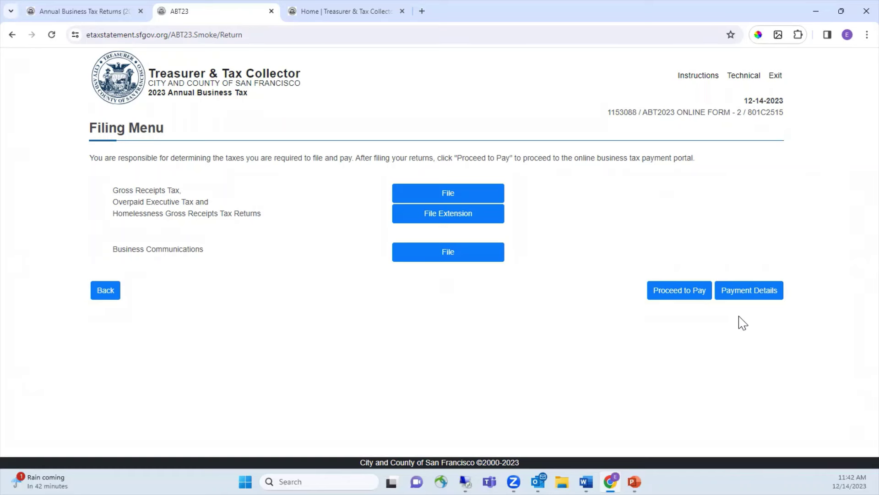
# Start the Gross Receipts Tax return and save Retail Trade (4400-4599) as the business activity
pyautogui.click(485, 193)
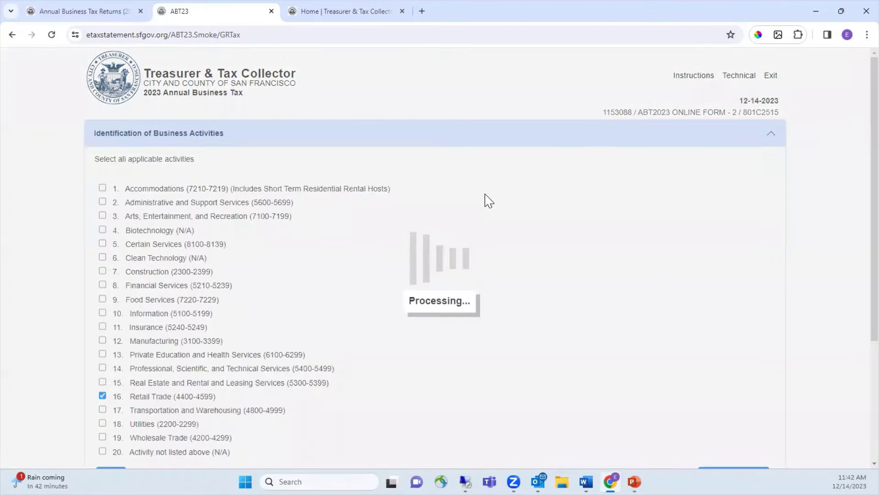
pyautogui.scroll(-1, 491, 241)
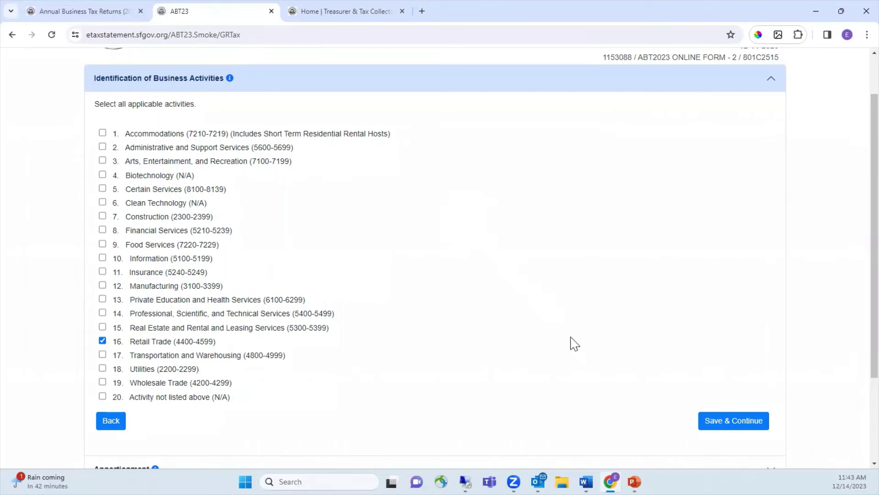
pyautogui.click(723, 421)
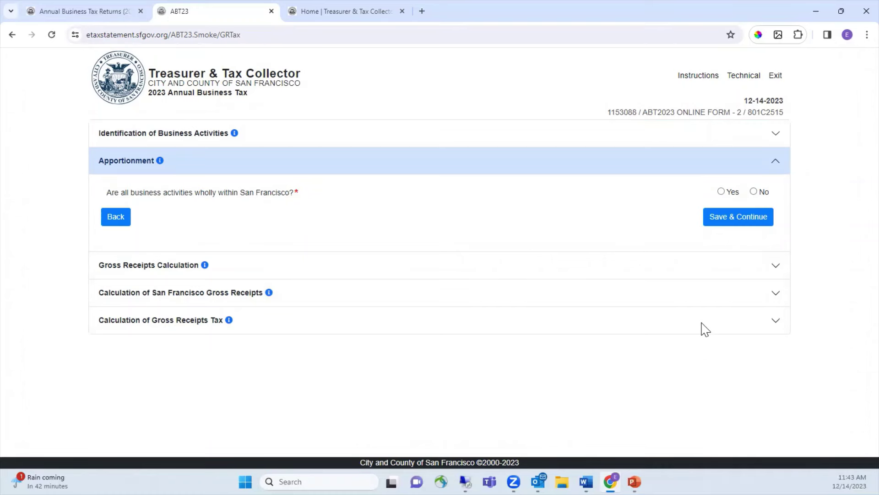
# Answer No to apportionment; enter payroll of $3,000,000 total and $2,000,000 in San Francisco
pyautogui.click(753, 192)
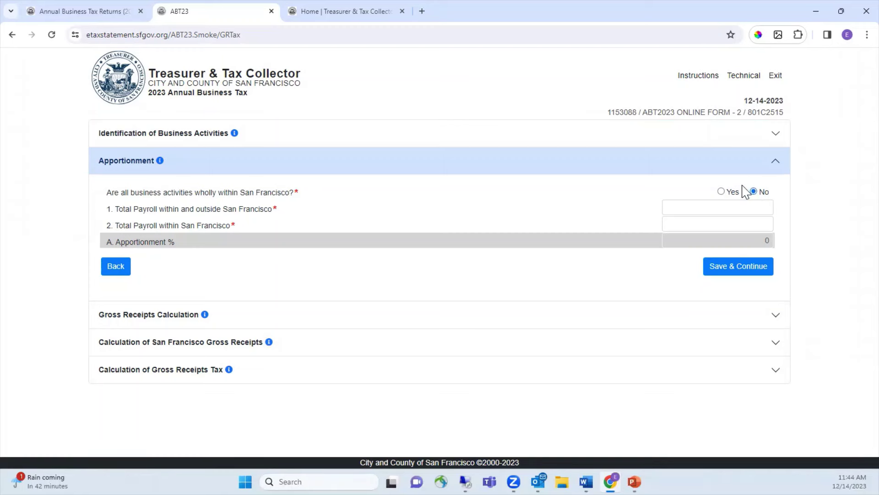
pyautogui.click(729, 211)
pyautogui.write('3,000,00')
pyautogui.write('0')
pyautogui.click(733, 222)
pyautogui.write('2000000')
pyautogui.click(618, 242)
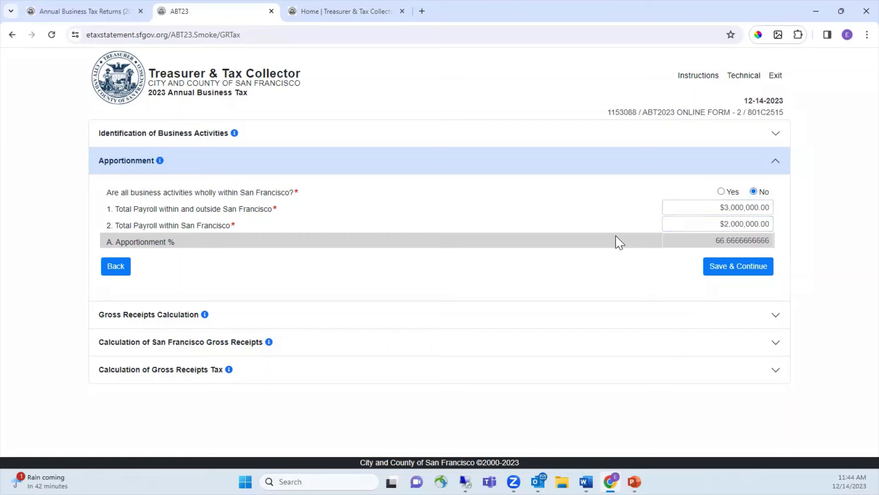
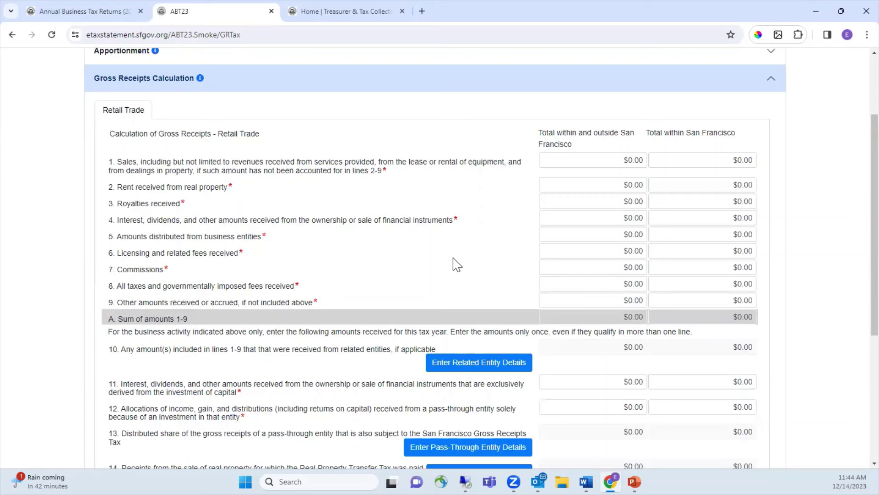
# Enter $6,000,000 as line 1 total sales within and outside San Francisco
pyautogui.click(626, 159)
pyautogui.write('600,000')
pyautogui.click(722, 159)
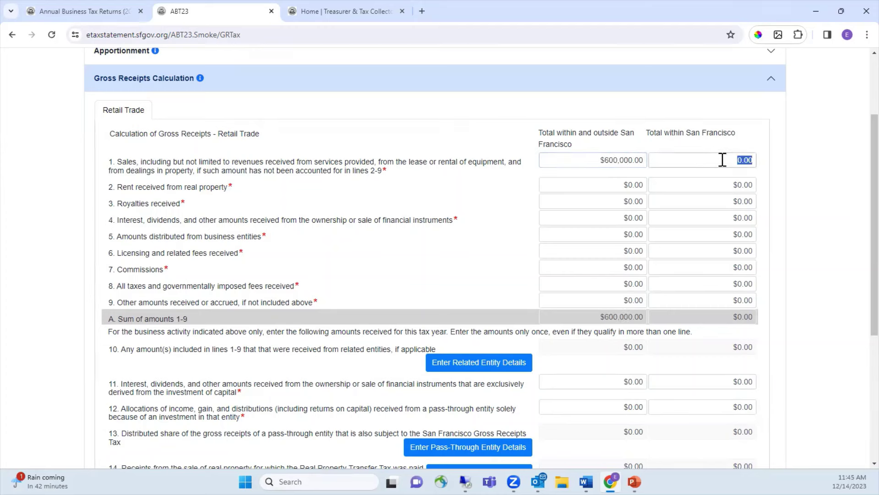
pyautogui.click(631, 161)
pyautogui.write('06')
pyautogui.press('BackSpace')
pyautogui.press('BackSpace')
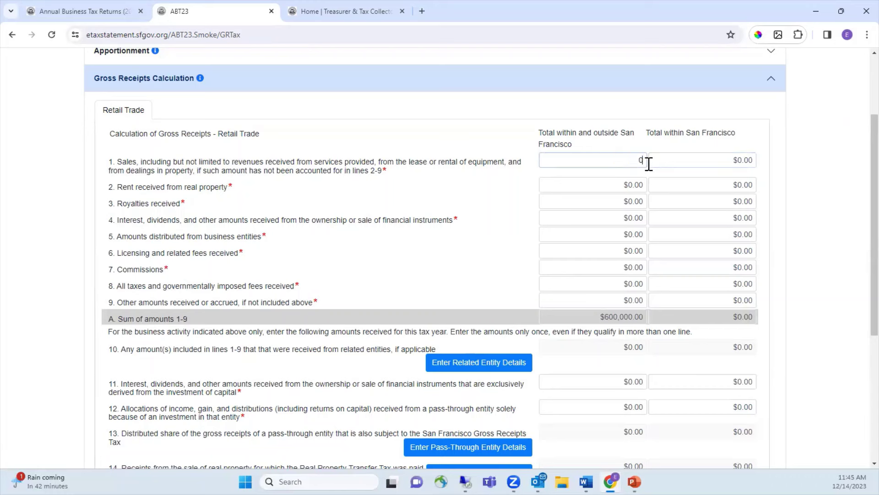
pyautogui.write('6000000')
# Enter $4,000,000 as line 1 sales within San Francisco
pyautogui.click(722, 160)
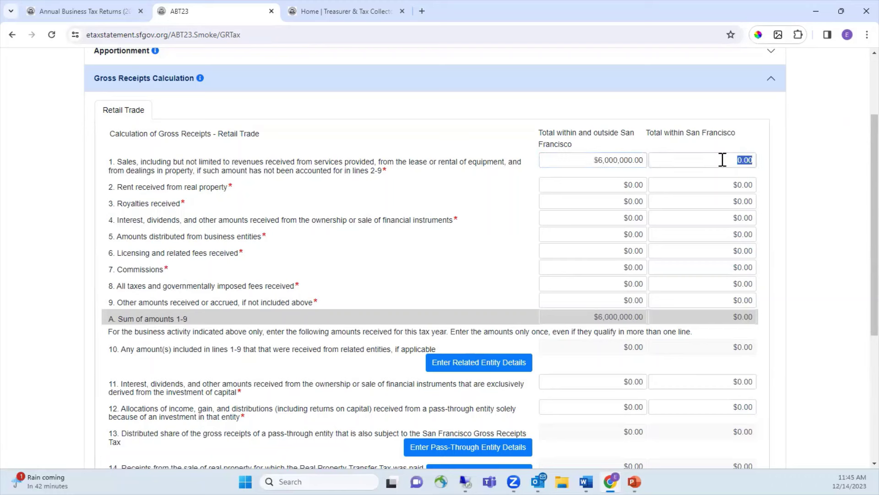
pyautogui.write('4000000')
pyautogui.click(785, 219)
# Scroll down to review sum rows A–D and the $0.00 exclusions on lines 10–16
pyautogui.scroll(-1, 792, 228)
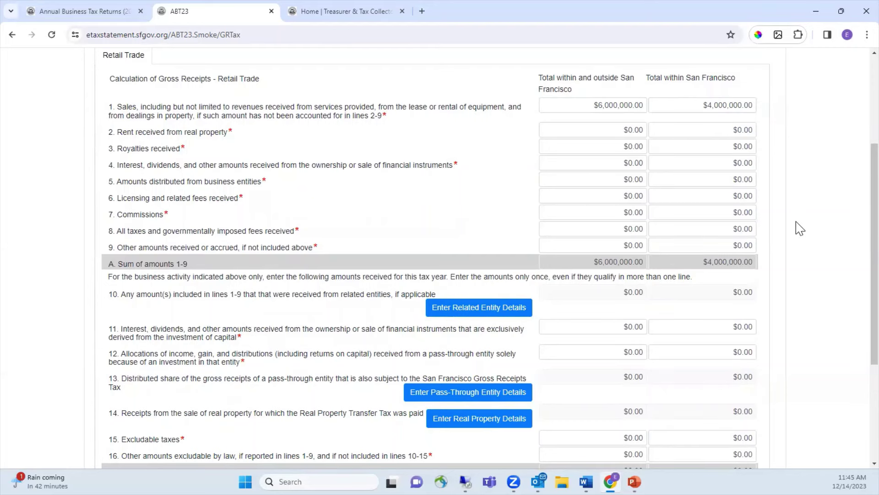
pyautogui.scroll(-2, 799, 231)
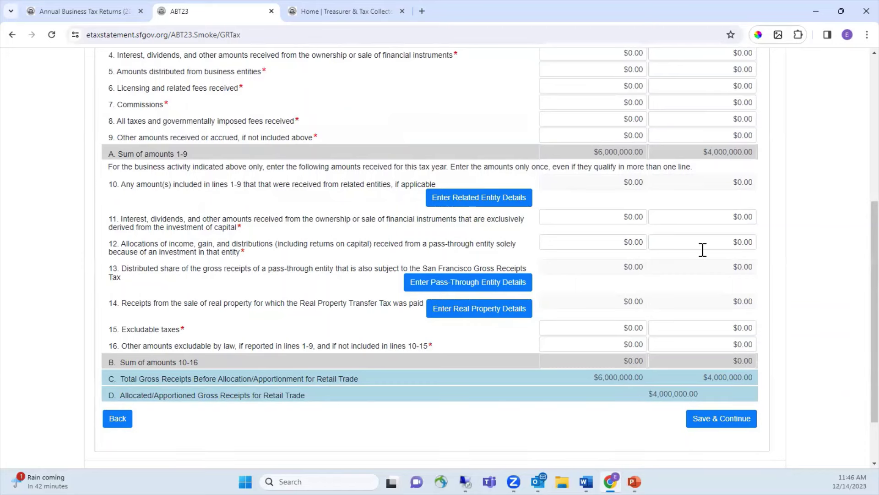
pyautogui.scroll(-2, 702, 249)
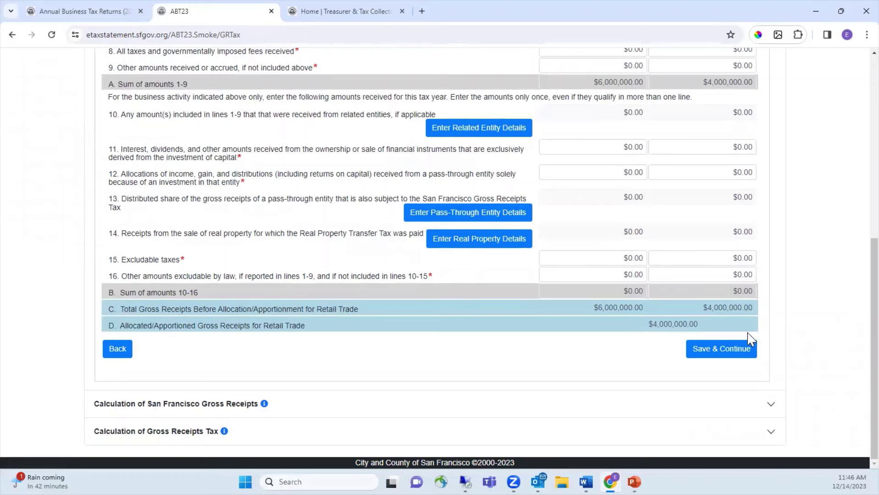
# Save the Retail Trade figures and review the gross receipts table listing Retail Trade at $4,000,000
pyautogui.click(721, 353)
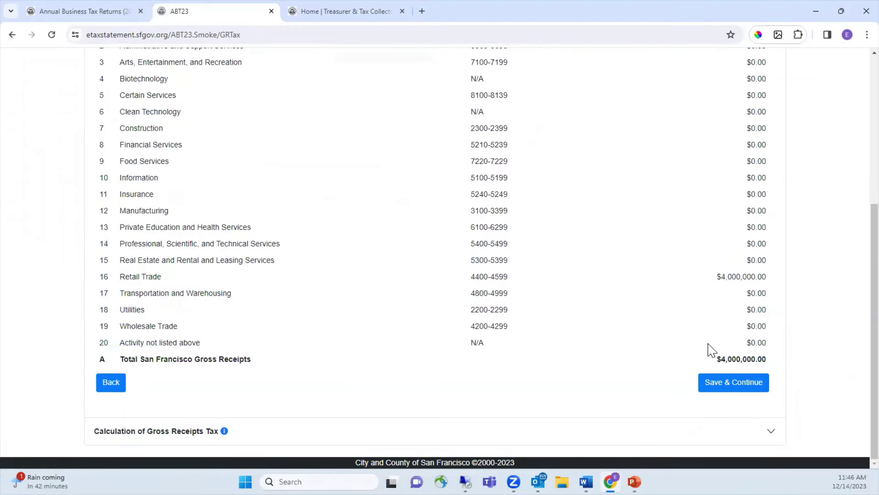
pyautogui.scroll(1, 663, 331)
pyautogui.scroll(2, 663, 332)
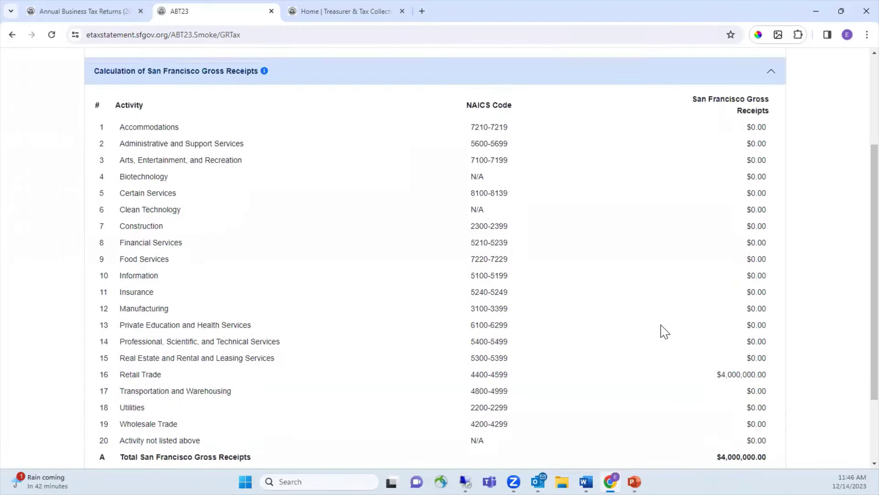
pyautogui.scroll(-3, 663, 332)
pyautogui.scroll(1, 665, 331)
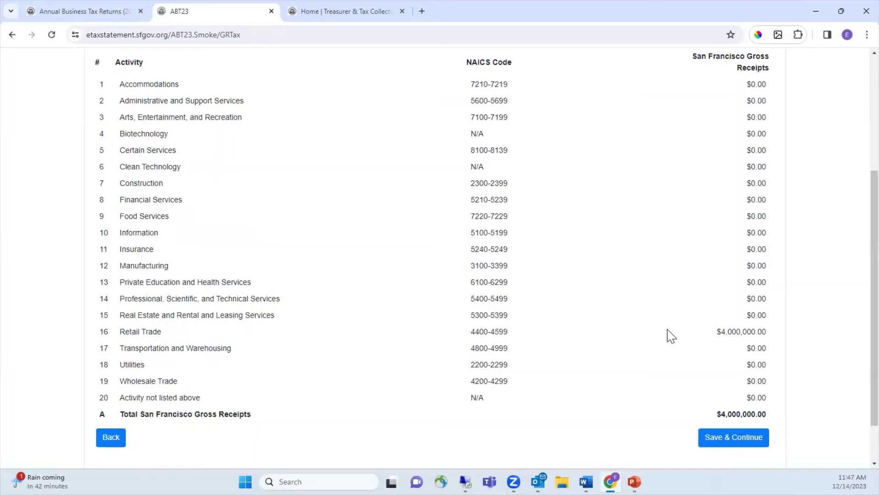
pyautogui.scroll(-3, 670, 336)
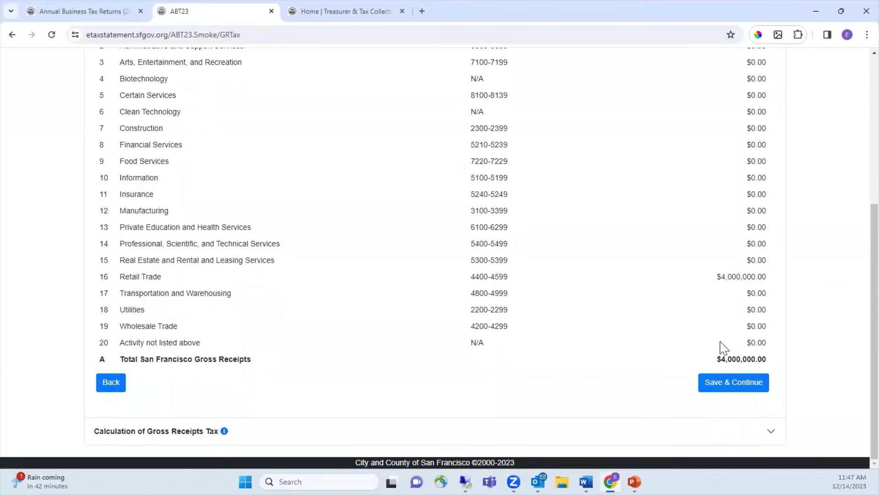
pyautogui.click(735, 382)
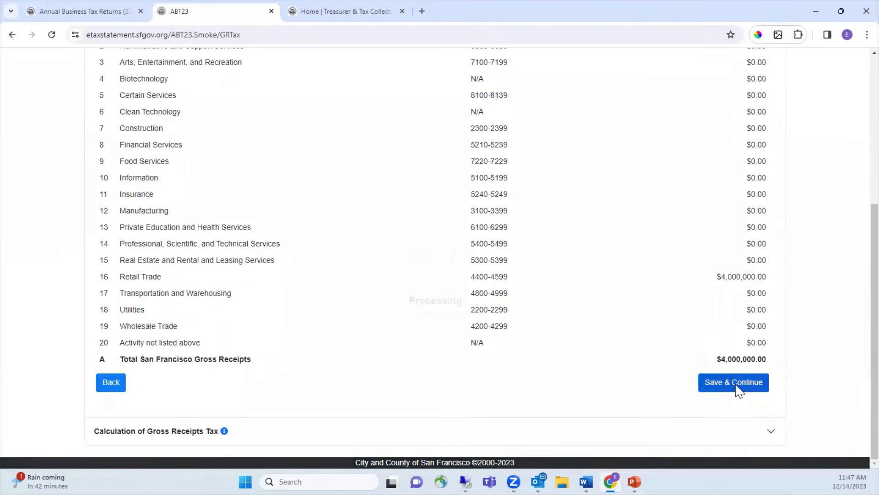
pyautogui.scroll(1, 737, 390)
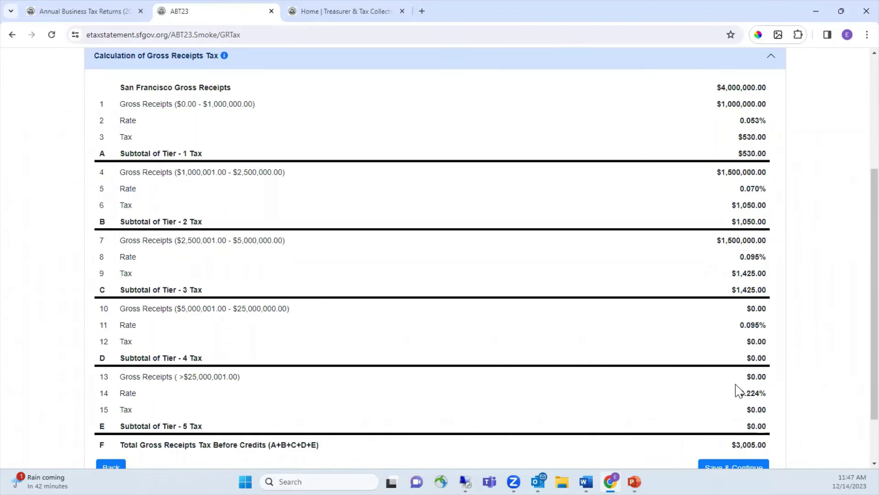
pyautogui.scroll(-1, 739, 390)
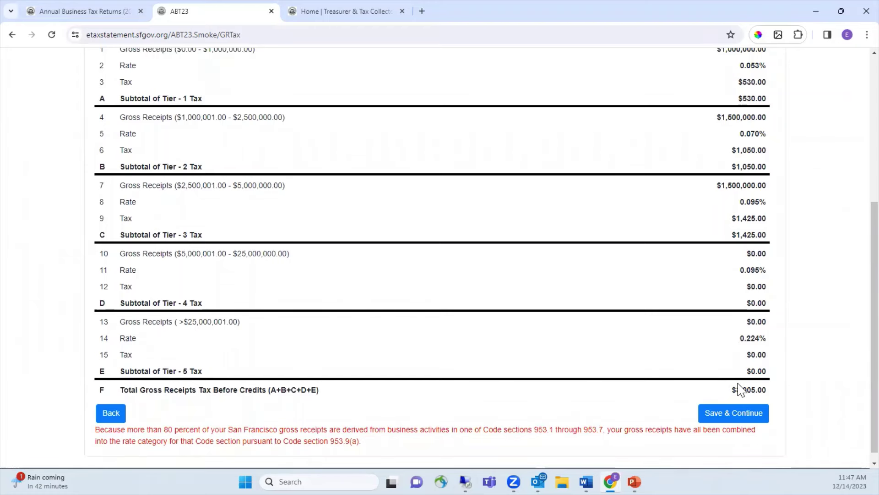
# Save the gross receipts tax calculation and continue to the Overpaid Executive Tax page
pyautogui.click(747, 416)
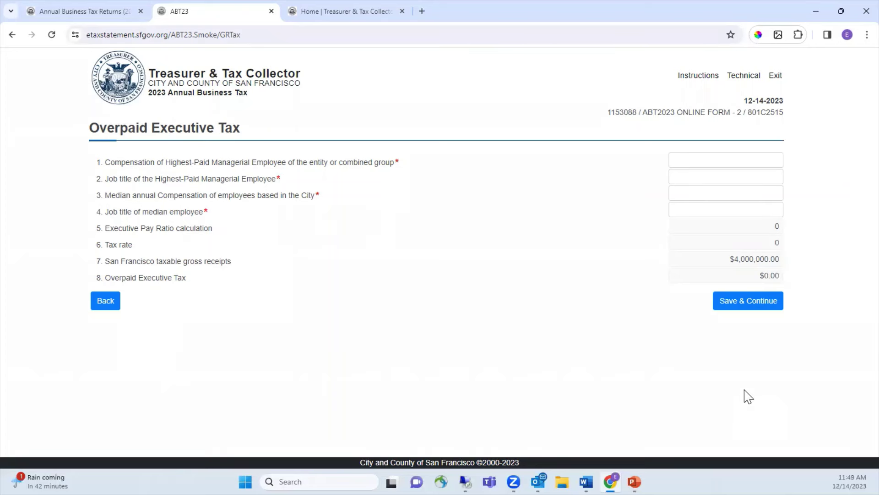
# Enter $250,000 compensation for the CEO and $75,000 for the median employee, a Manager
pyautogui.click(696, 163)
pyautogui.write('250000')
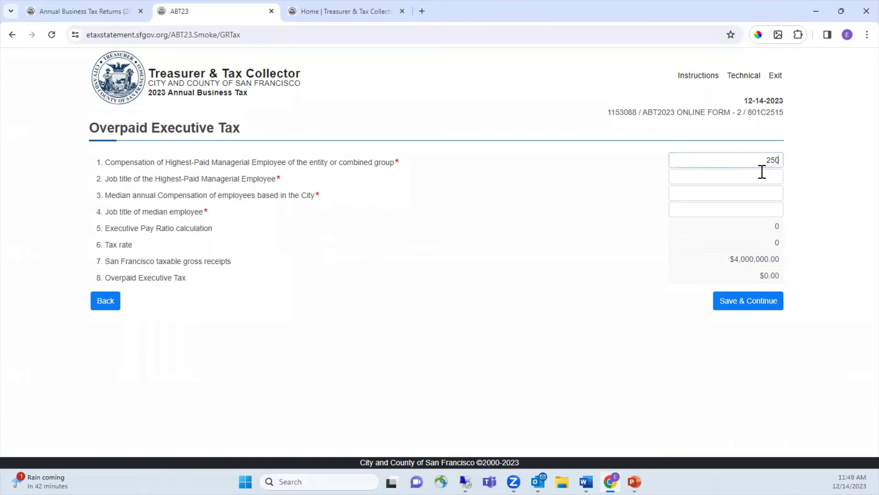
pyautogui.click(753, 174)
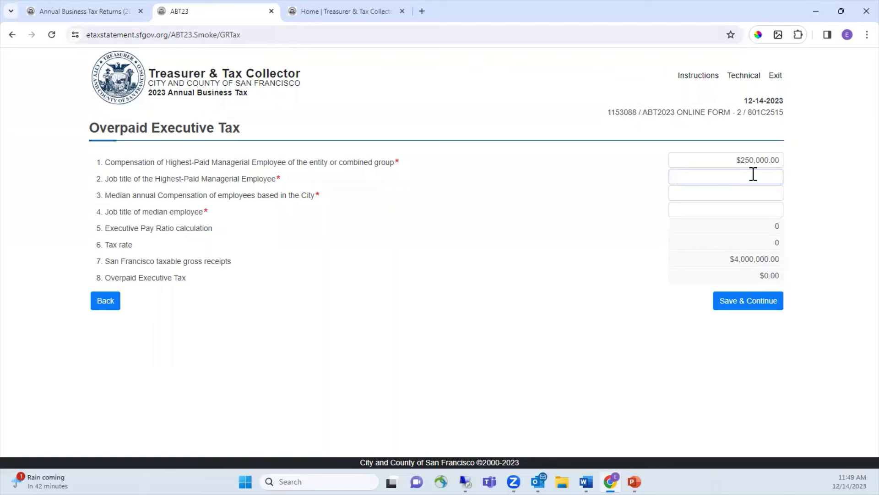
pyautogui.write('CEO')
pyautogui.click(764, 190)
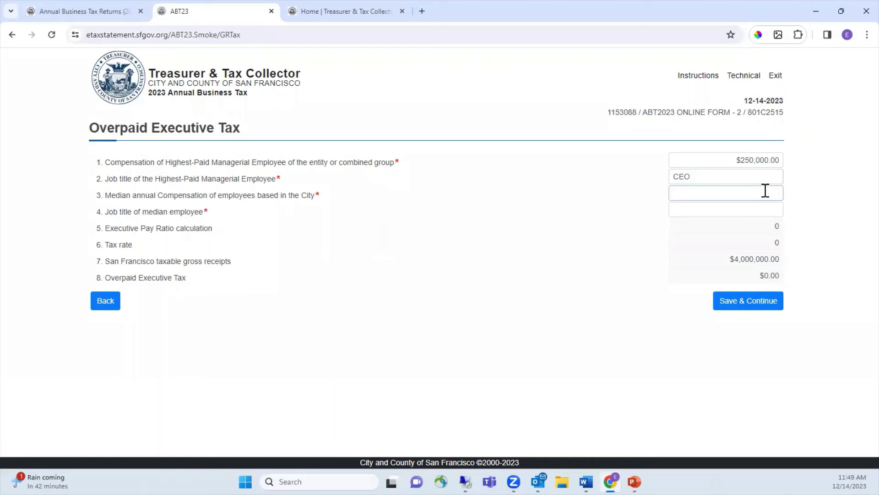
pyautogui.write('75000')
pyautogui.click(773, 208)
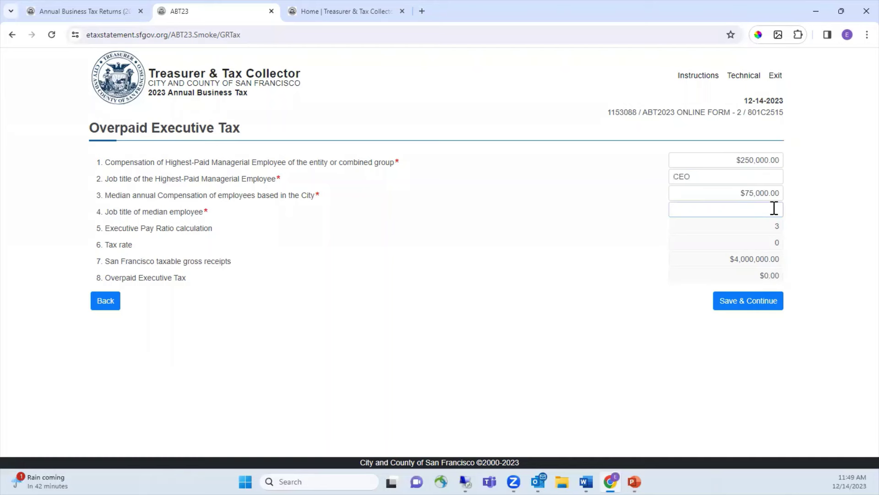
pyautogui.write('Manager')
# Save the Overpaid Executive Tax answers to reach Certify & Submit showing $3,005.00 tax
pyautogui.click(751, 313)
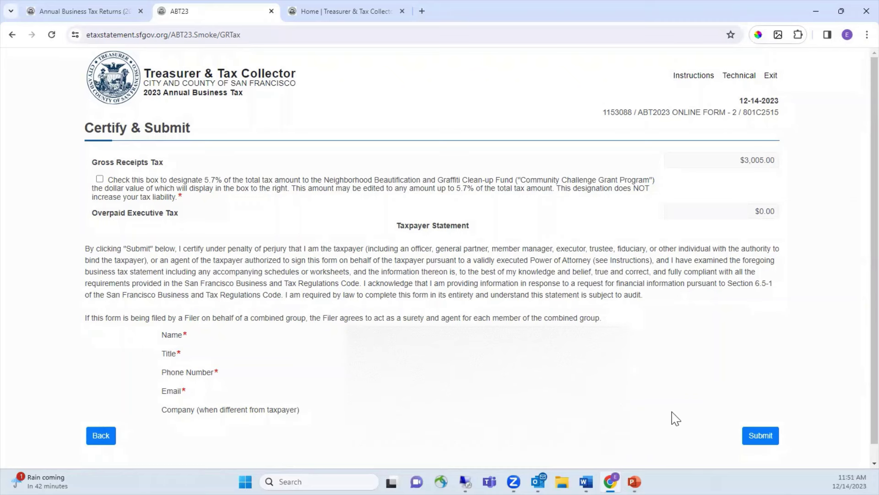
# Submit the completed 2023 return from the Certify & Submit page
pyautogui.click(758, 437)
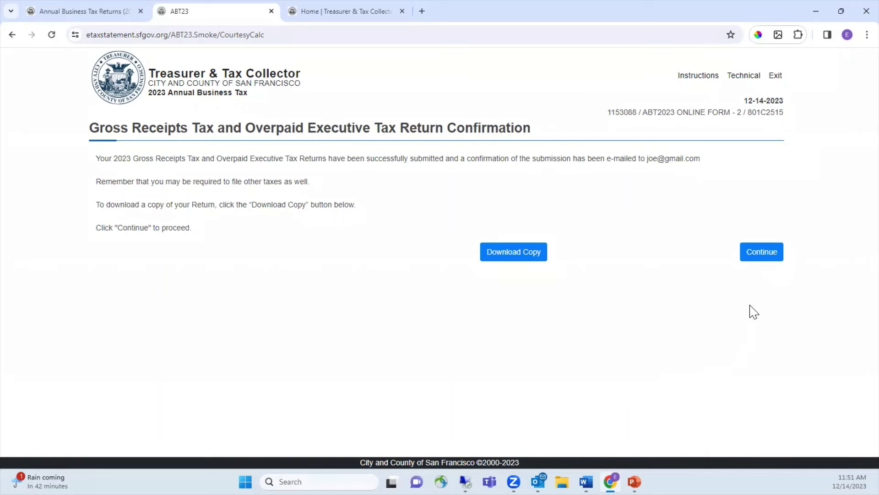
# Continue past the confirmation and the $3,005.00 courtesy calculation to the Filing Menu
pyautogui.click(761, 255)
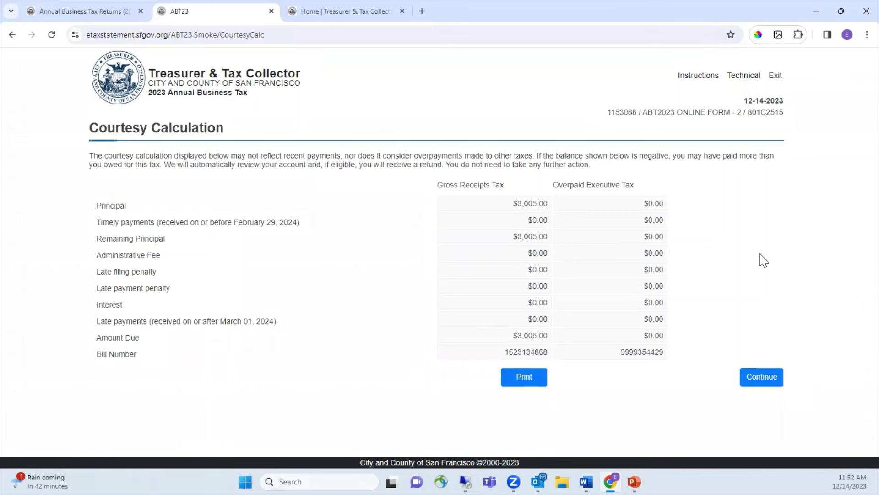
pyautogui.click(762, 376)
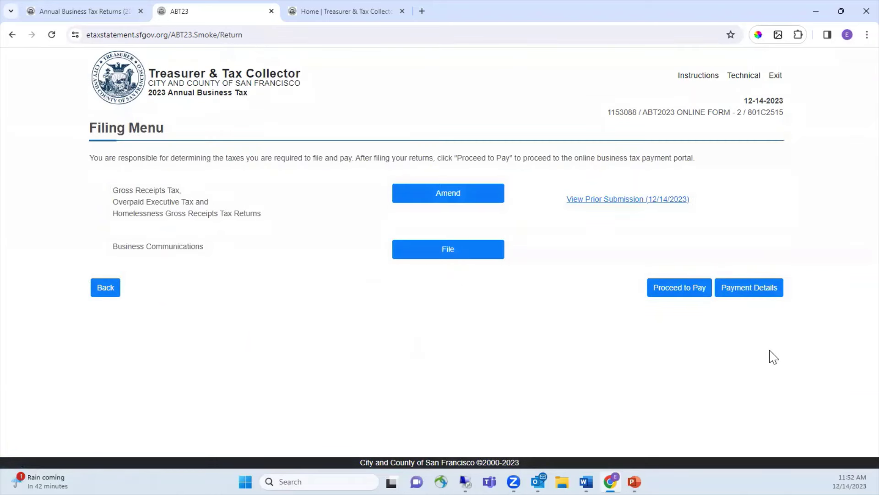